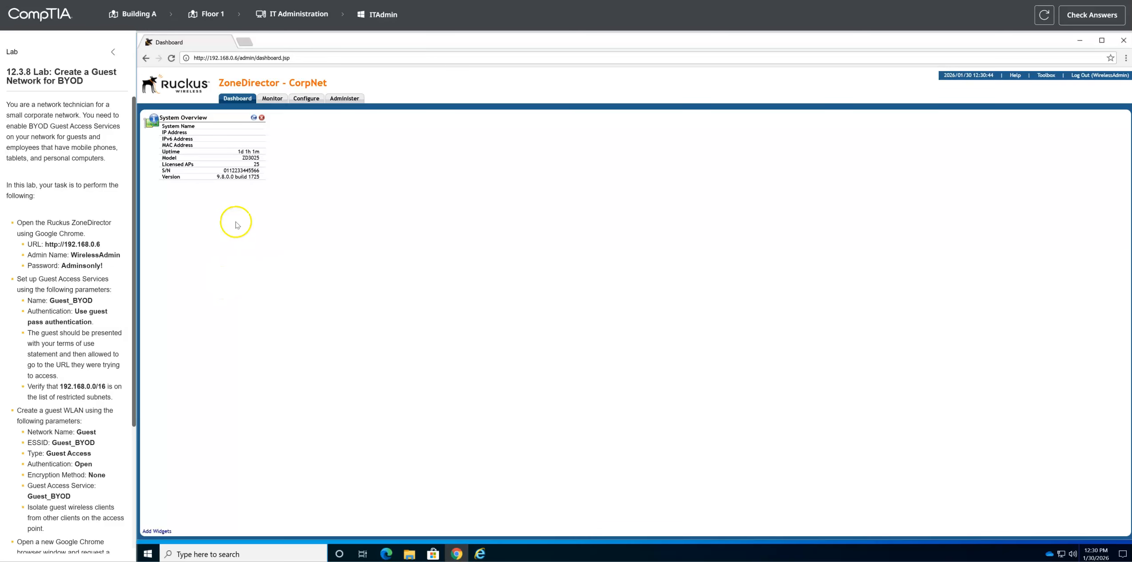
# Step: Start a new guest access service named Guest_BYOD with guest pass authentication and the terms of use shown
pyautogui.moveTo(30, 300); pyautogui.dragTo(92, 302)
pyautogui.hotkey('ctrl', 'c')
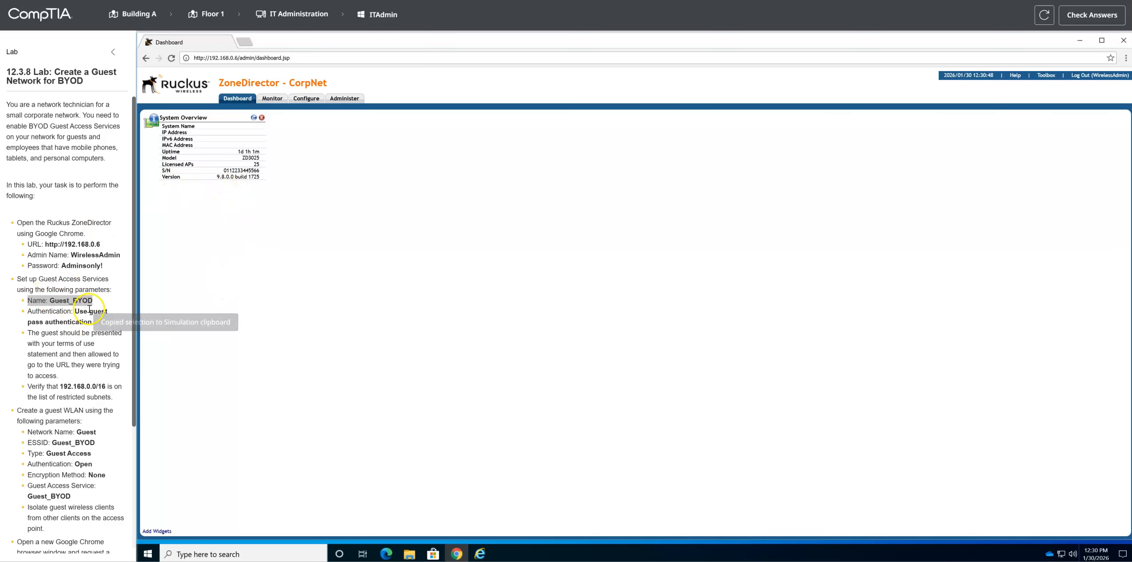
pyautogui.click(307, 98)
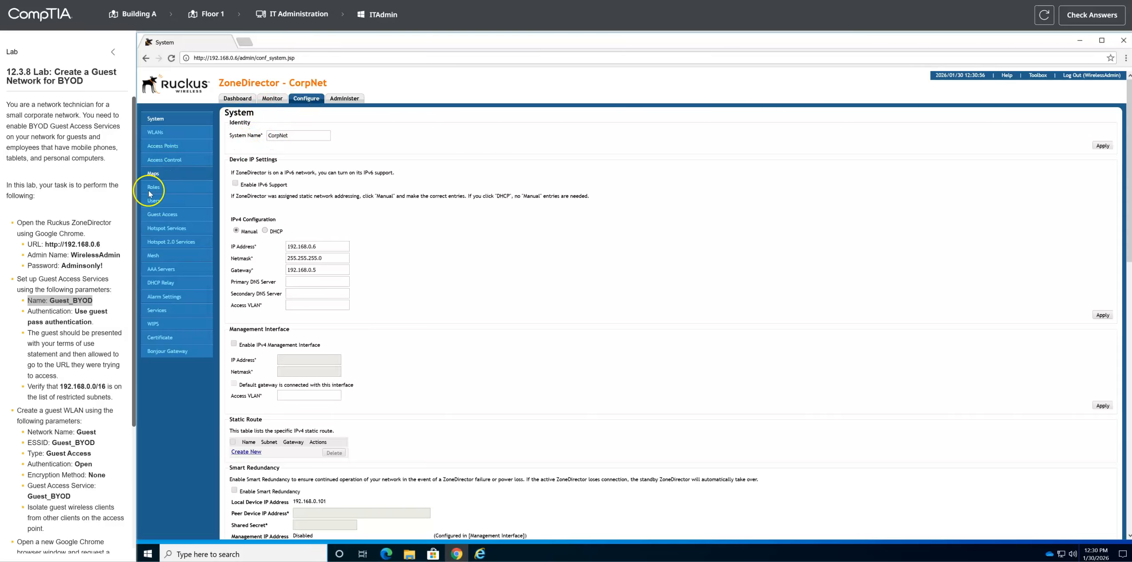
pyautogui.click(165, 216)
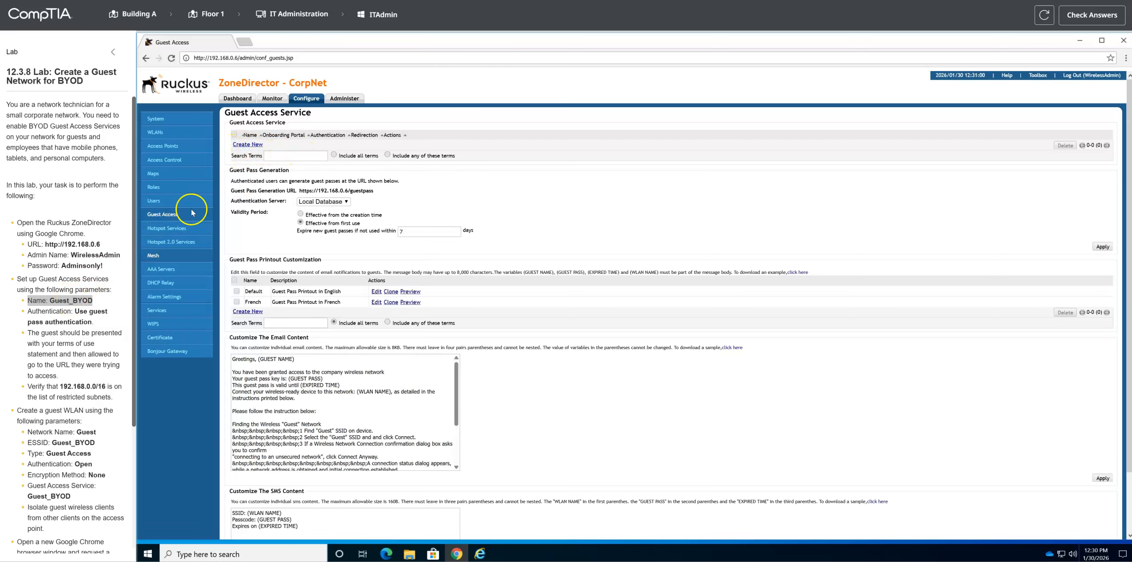
pyautogui.click(249, 145)
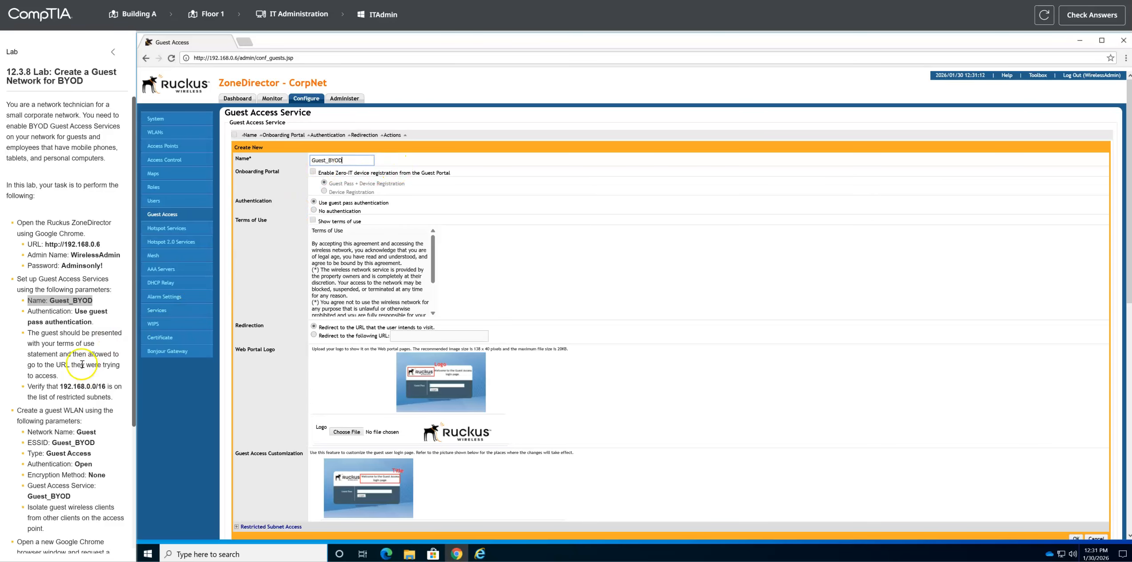
pyautogui.moveTo(27, 311); pyautogui.dragTo(79, 329)
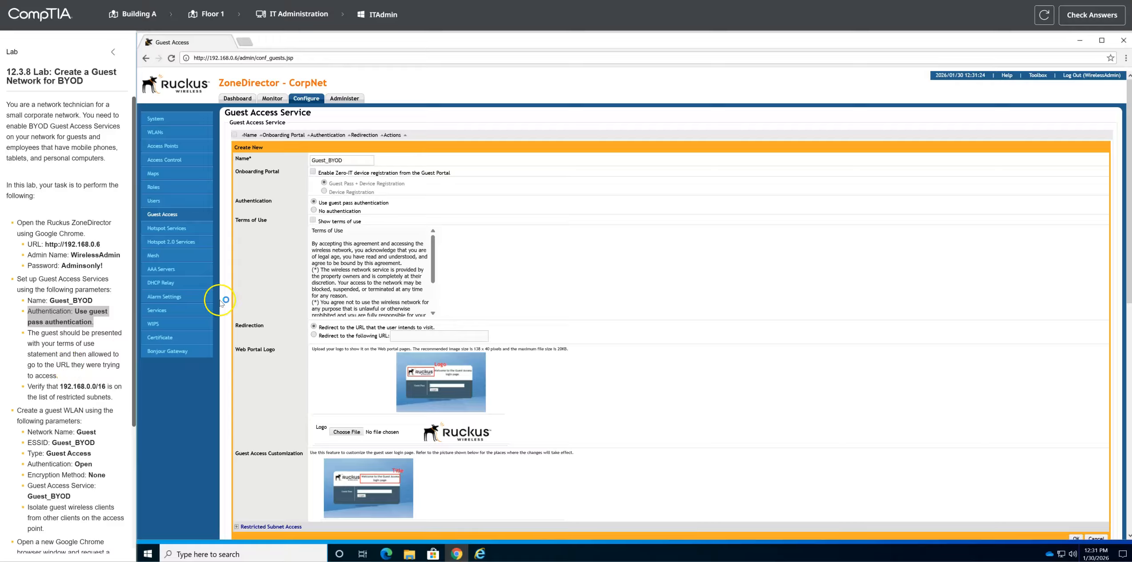
pyautogui.click(313, 220)
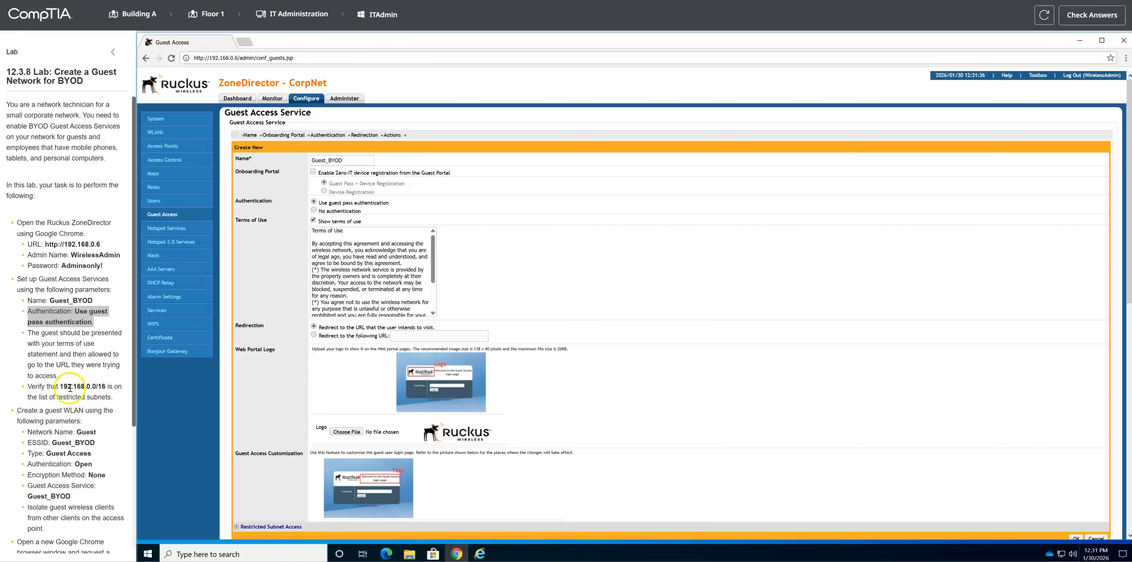
# Step: Add a Deny rule for 192.168.0.0/16 to the service's restricted subnets and save the guest access service
pyautogui.scroll(-2, 202, 384)
pyautogui.click(264, 434)
pyautogui.scroll(-2, 276, 433)
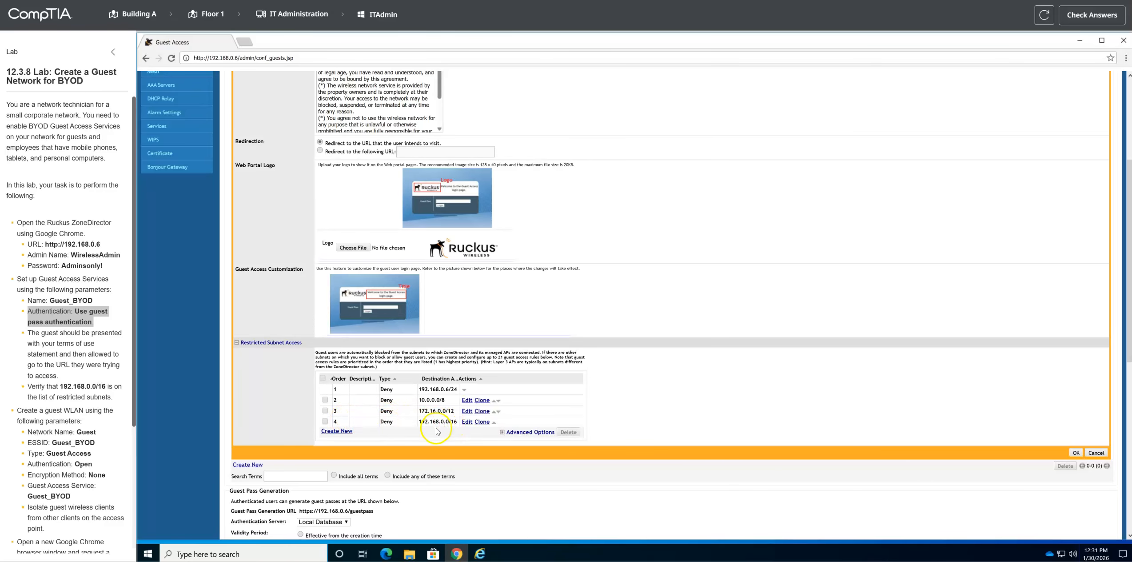
pyautogui.click(337, 431)
pyautogui.click(456, 433)
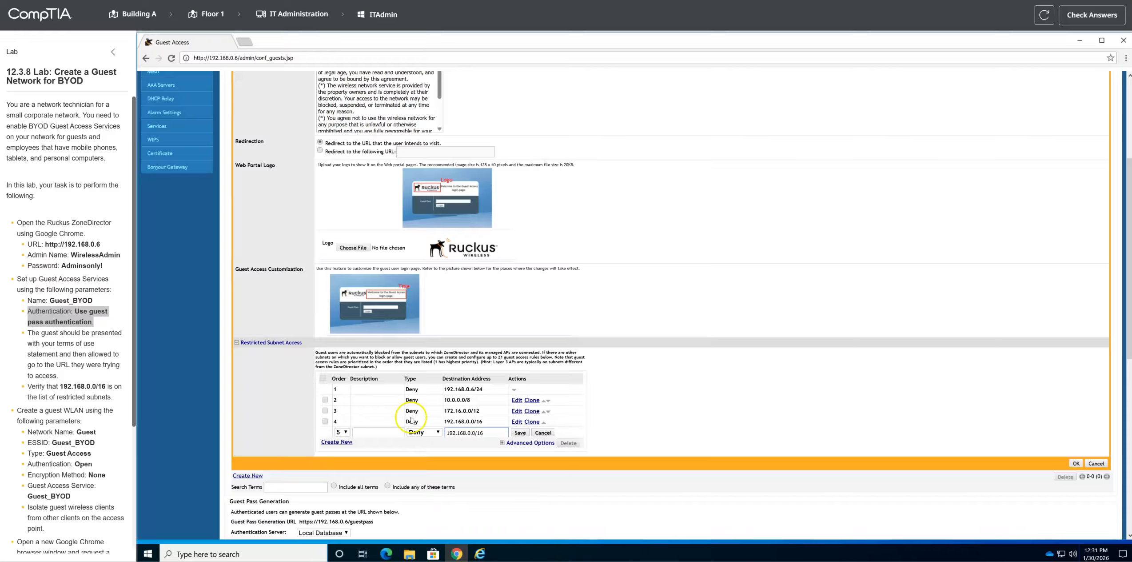
pyautogui.click(520, 432)
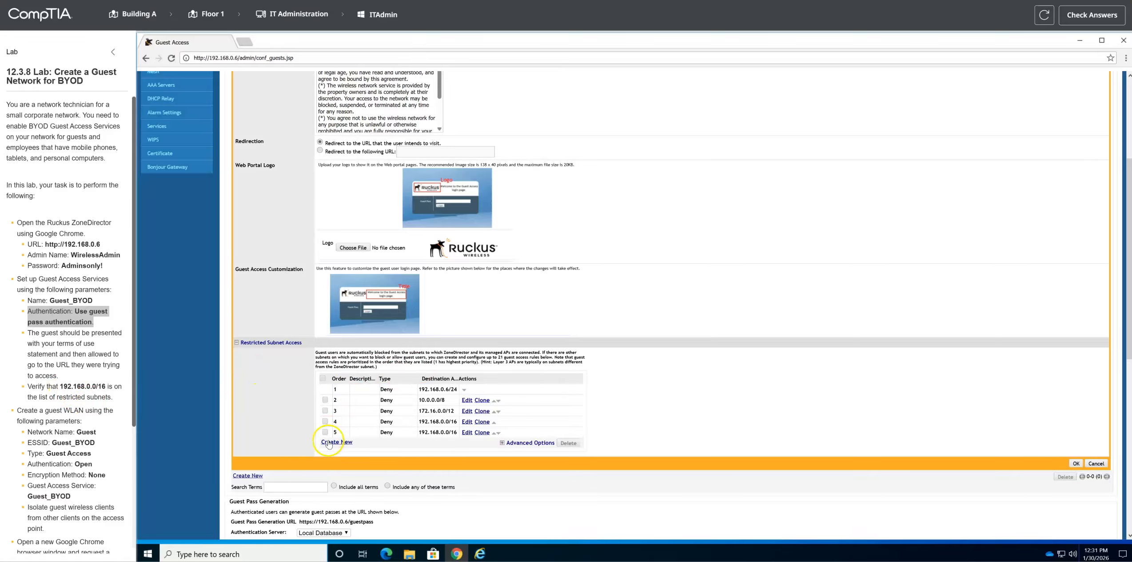
pyautogui.click(1075, 463)
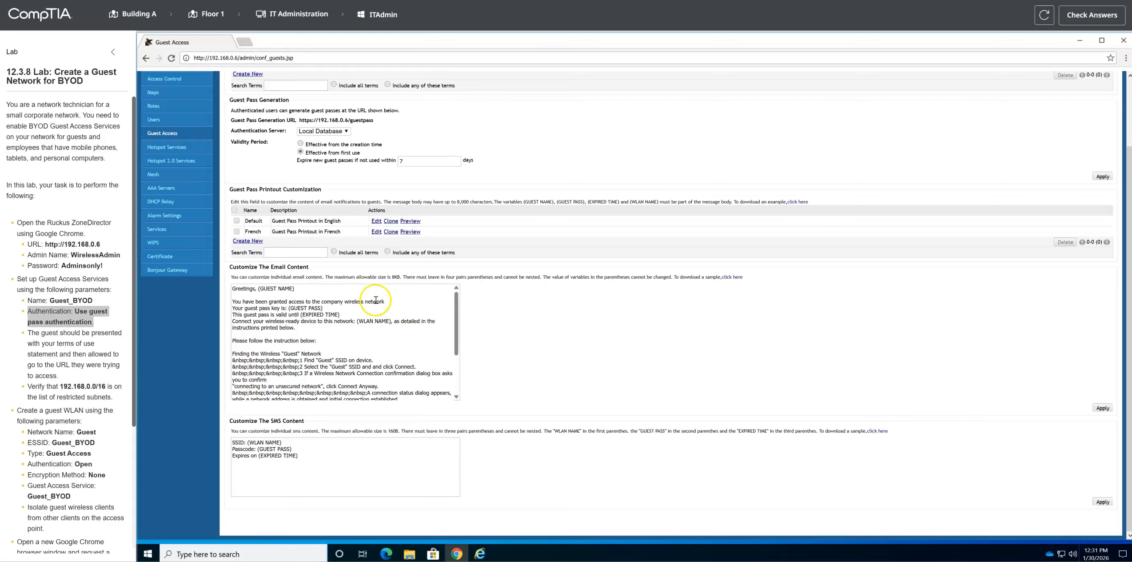
# Step: Start a new WLAN named Guest with the ESSID Guest_BYOD
pyautogui.scroll(-2, 91, 422)
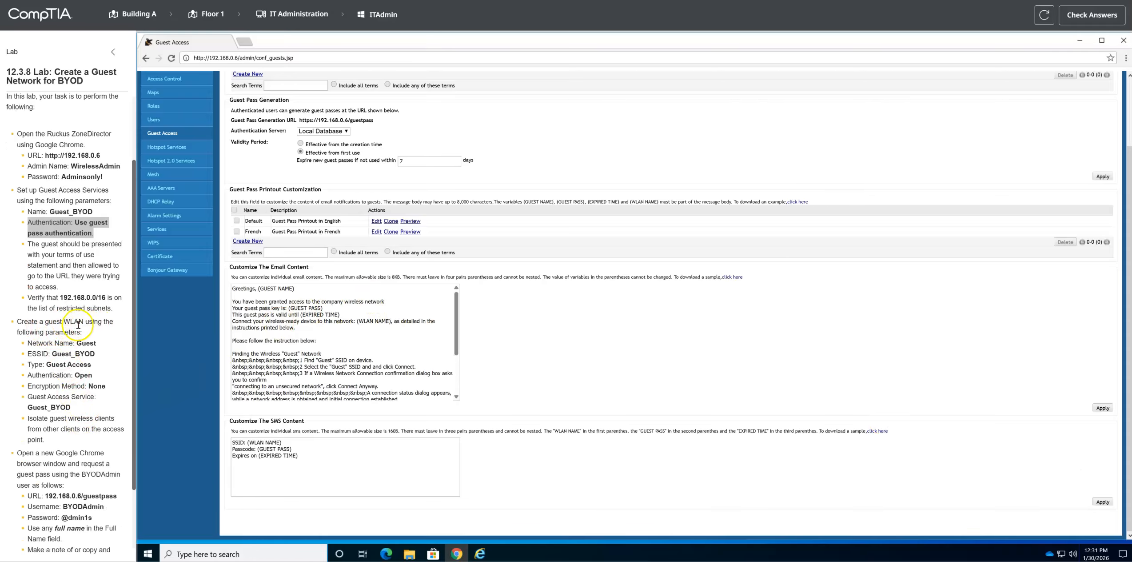
pyautogui.scroll(2, 368, 200)
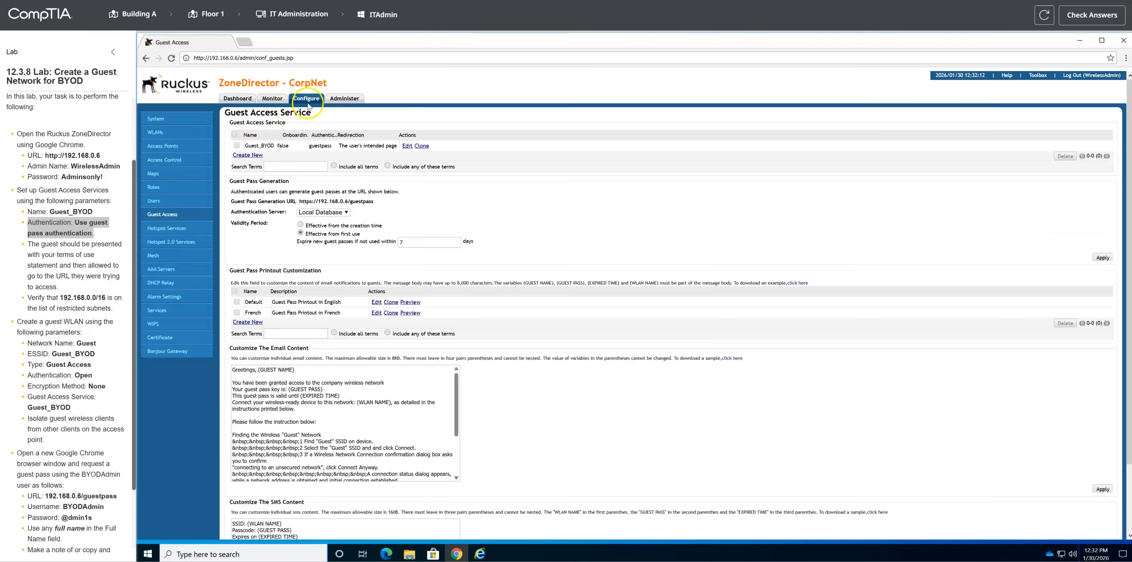
pyautogui.click(154, 133)
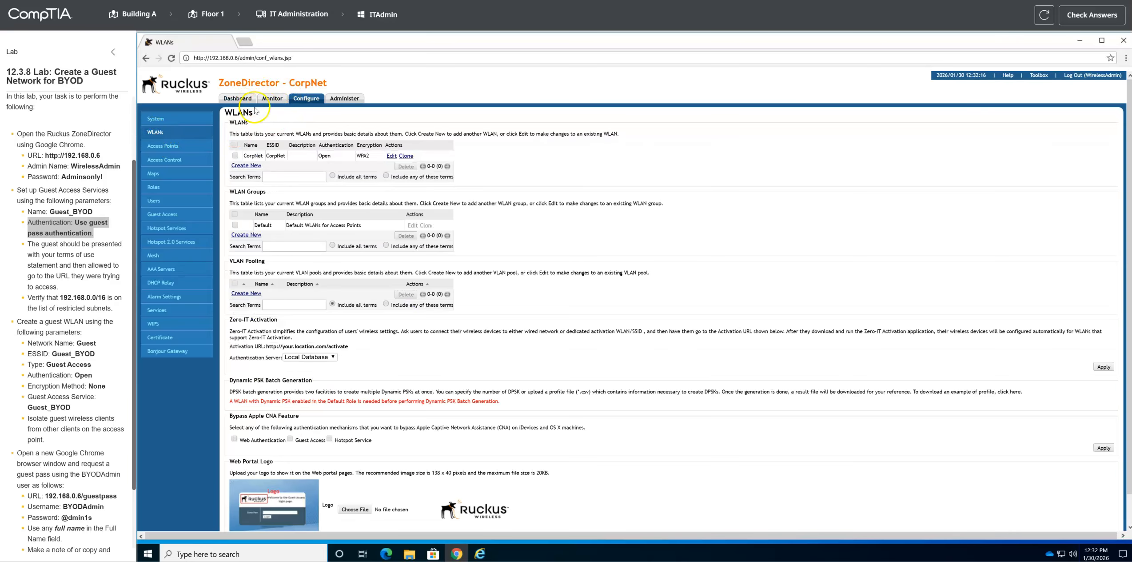
pyautogui.click(248, 165)
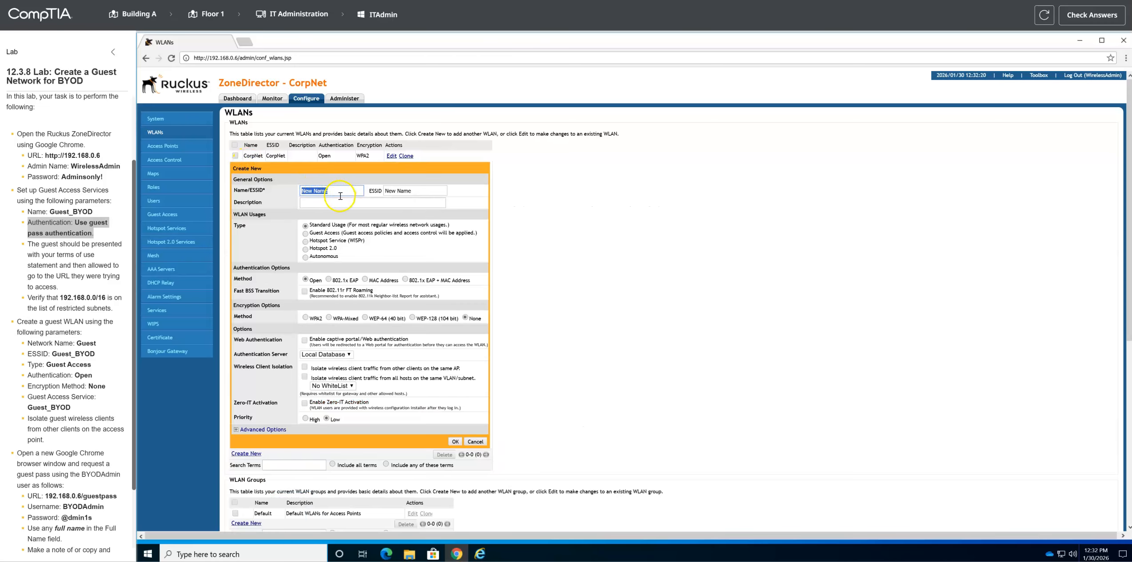
pyautogui.doubleClick(85, 343)
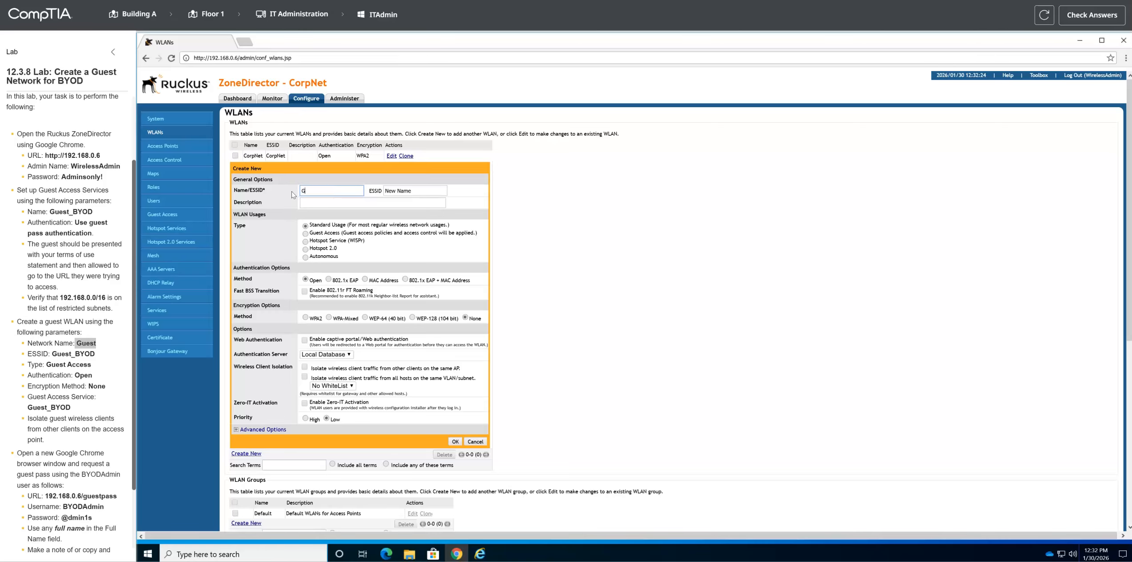
pyautogui.press('Tab')
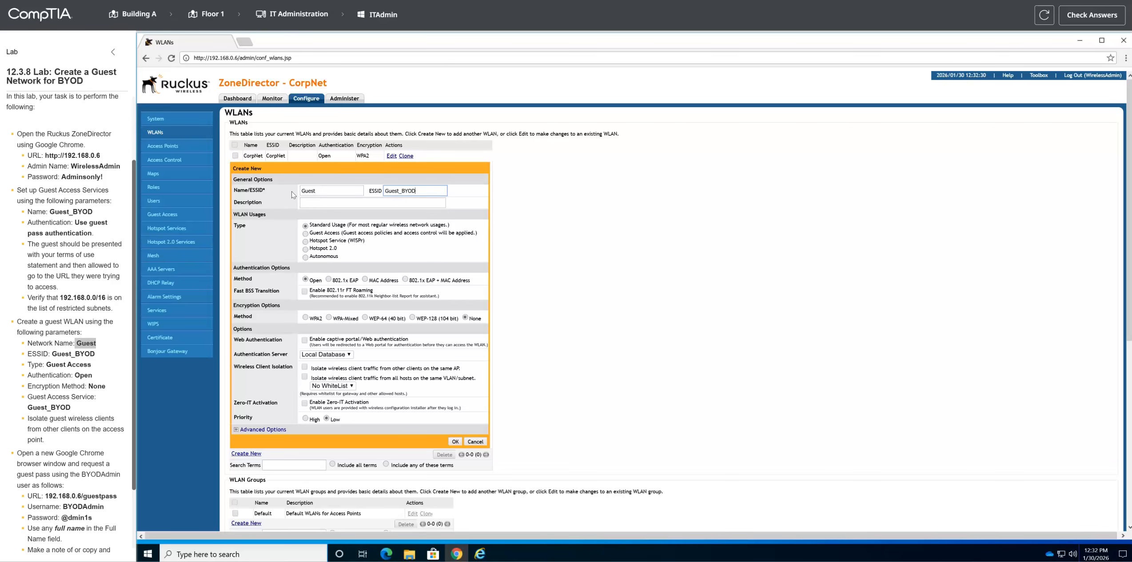
# Step: Set the new WLAN's type to Guest Access, with Open authentication and encryption method None
pyautogui.moveTo(92, 364); pyautogui.dragTo(49, 370)
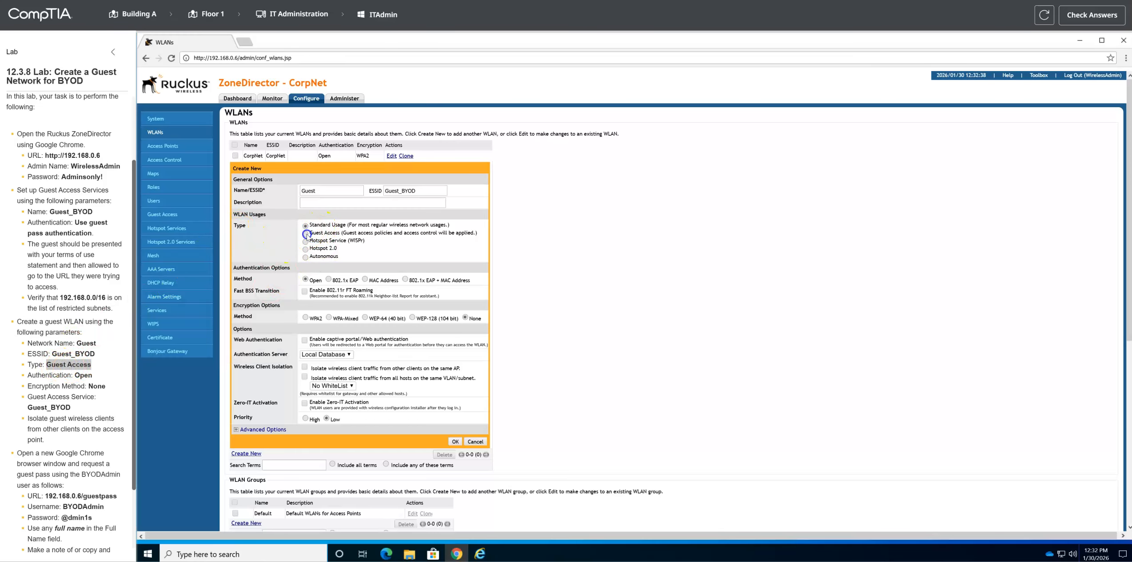
pyautogui.click(305, 233)
pyautogui.moveTo(27, 375); pyautogui.dragTo(92, 377)
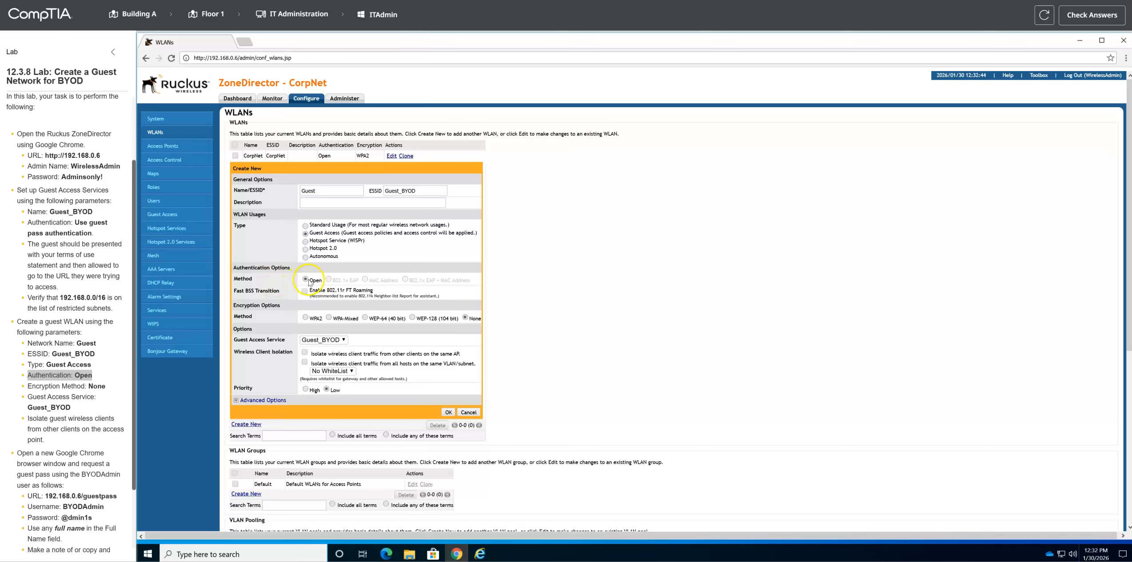
pyautogui.moveTo(27, 386); pyautogui.dragTo(113, 387)
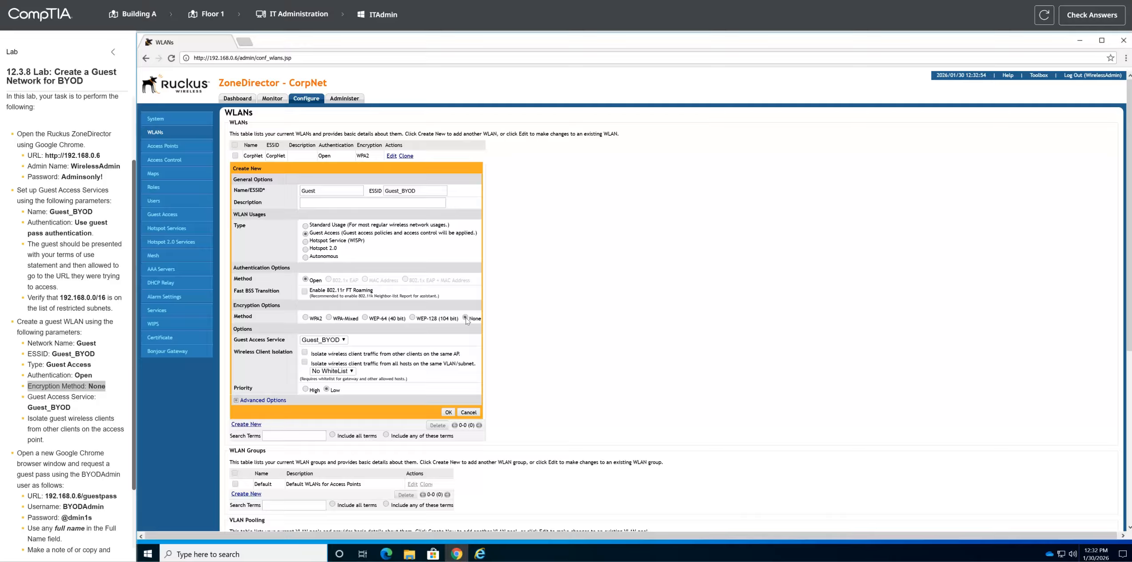
# Step: Use the Guest_BYOD guest access service, isolate wireless clients from others on the same AP, and save the WLAN
pyautogui.moveTo(27, 397); pyautogui.dragTo(71, 408)
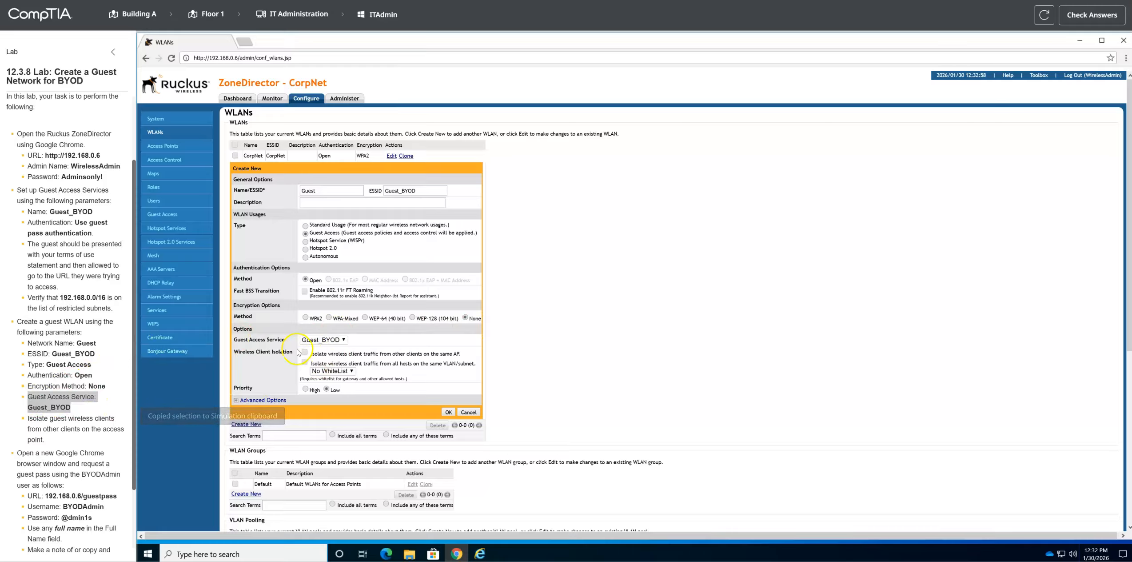
pyautogui.click(343, 340)
pyautogui.click(342, 340)
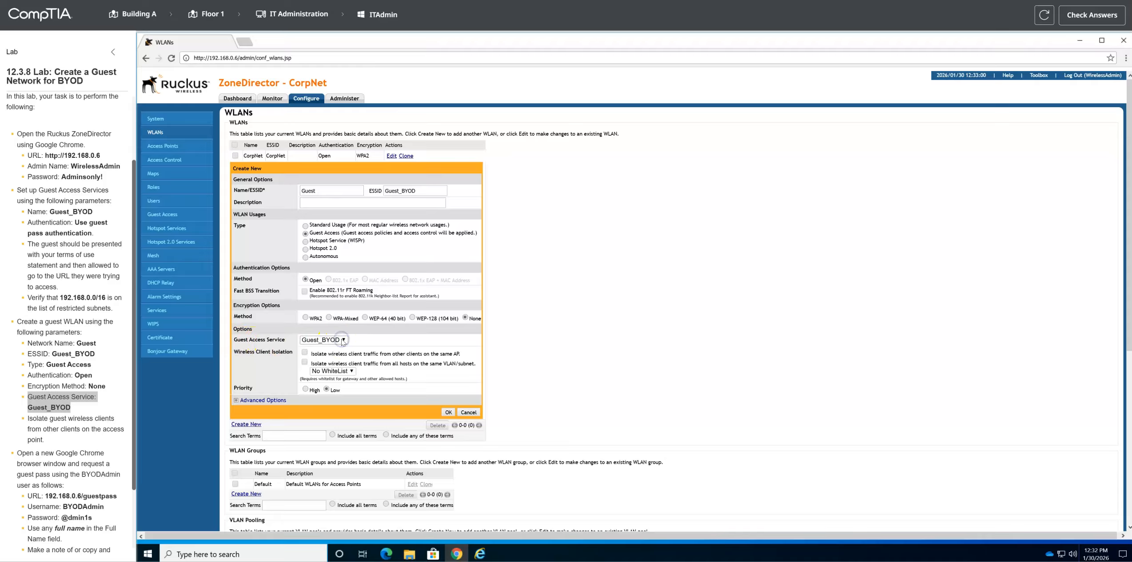
pyautogui.scroll(-1, 56, 427)
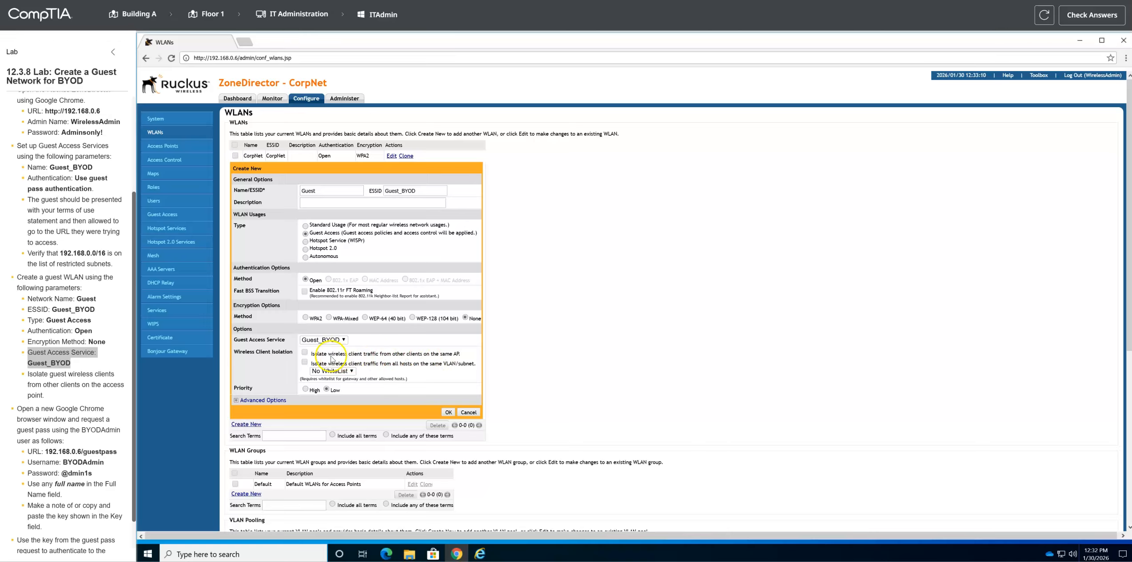
pyautogui.click(305, 354)
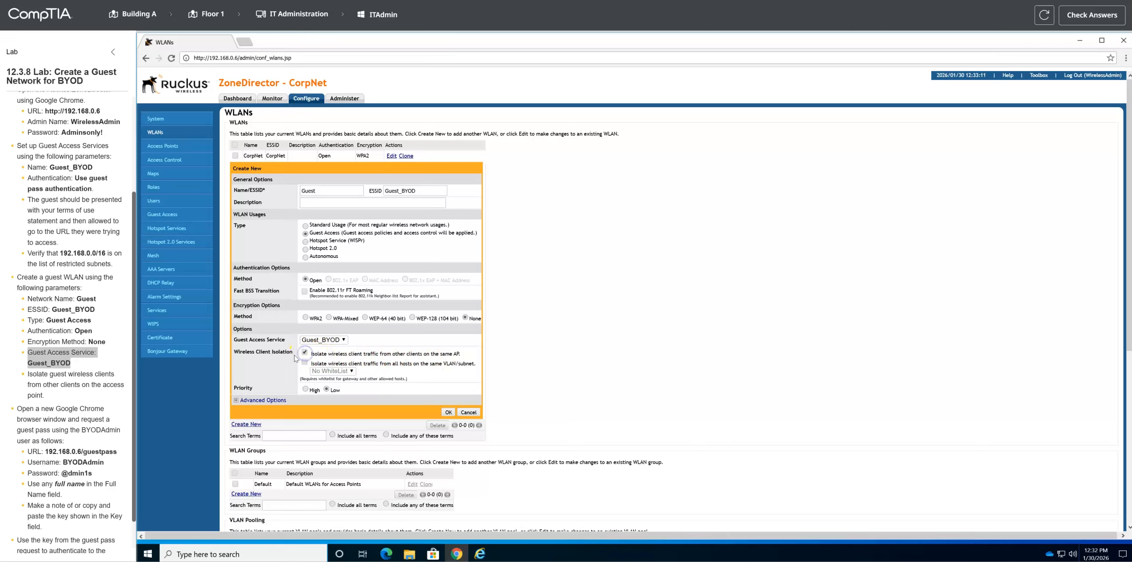
pyautogui.click(447, 412)
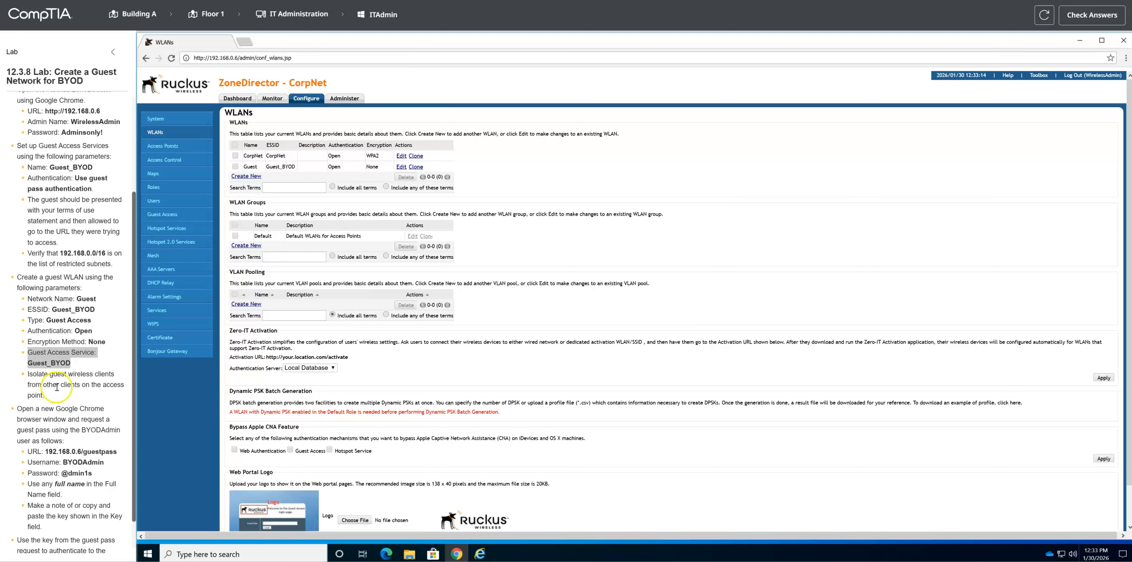
# Step: Open a new maximized Google Chrome window and go to 192.168.0.6/guestpass
pyautogui.scroll(-1, 39, 411)
pyautogui.moveTo(17, 370); pyautogui.dragTo(113, 382)
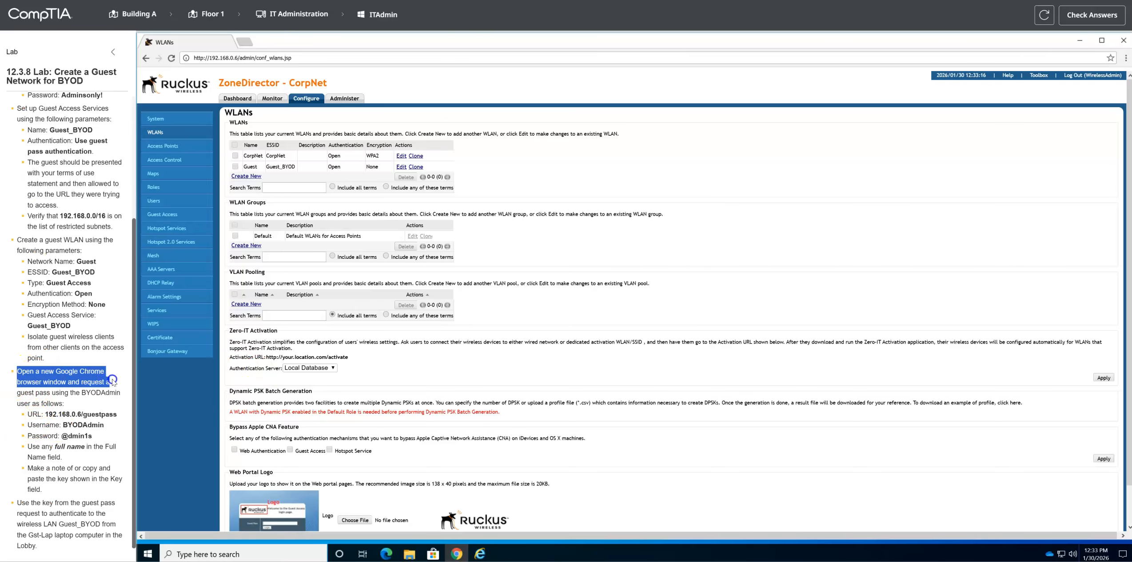
pyautogui.rightClick(458, 552)
pyautogui.click(453, 505)
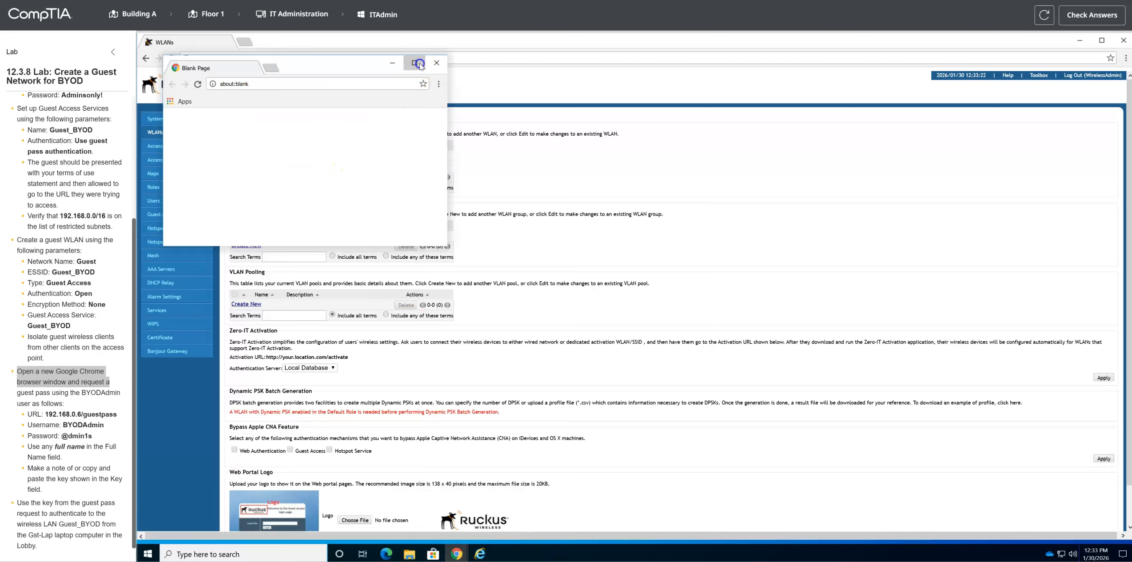
pyautogui.click(418, 63)
pyautogui.click(264, 59)
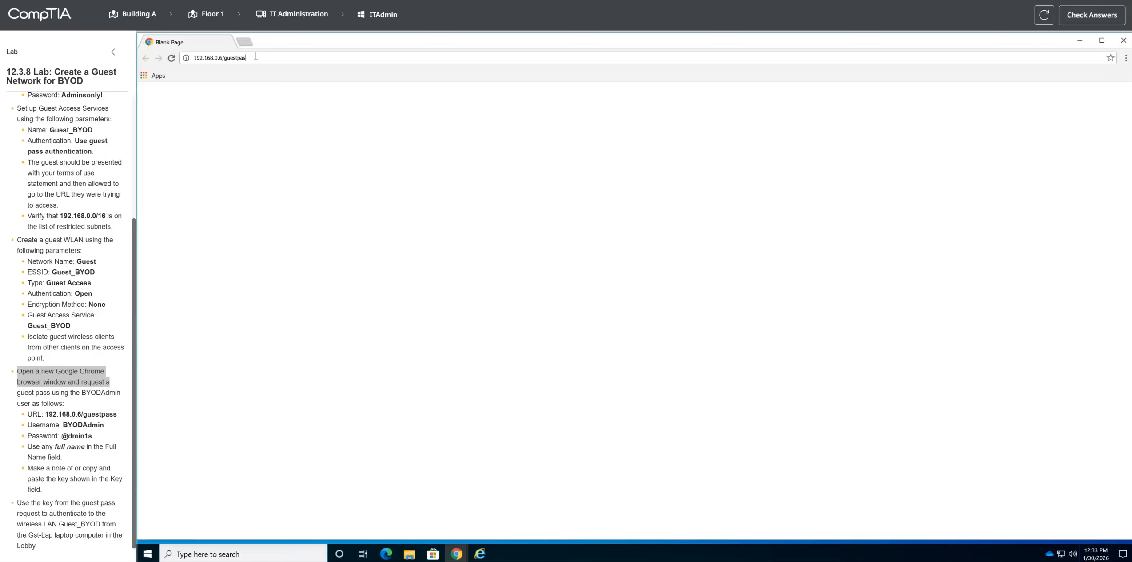
pyautogui.press('Return')
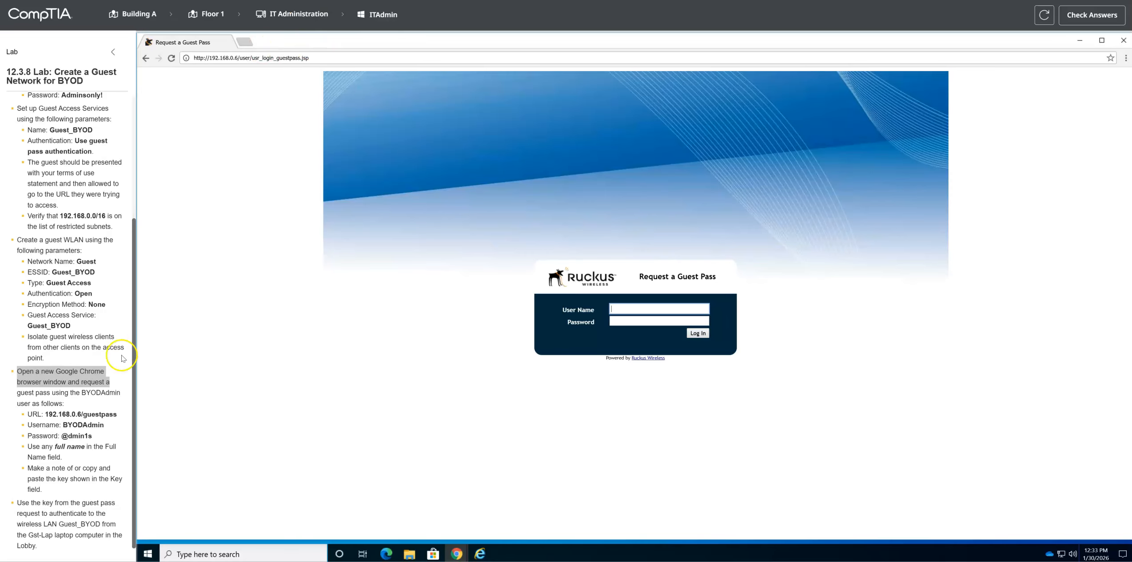
# Step: Log in to the guest pass request page with the user name BYODAdmin and the account password
pyautogui.moveTo(65, 425); pyautogui.dragTo(92, 437)
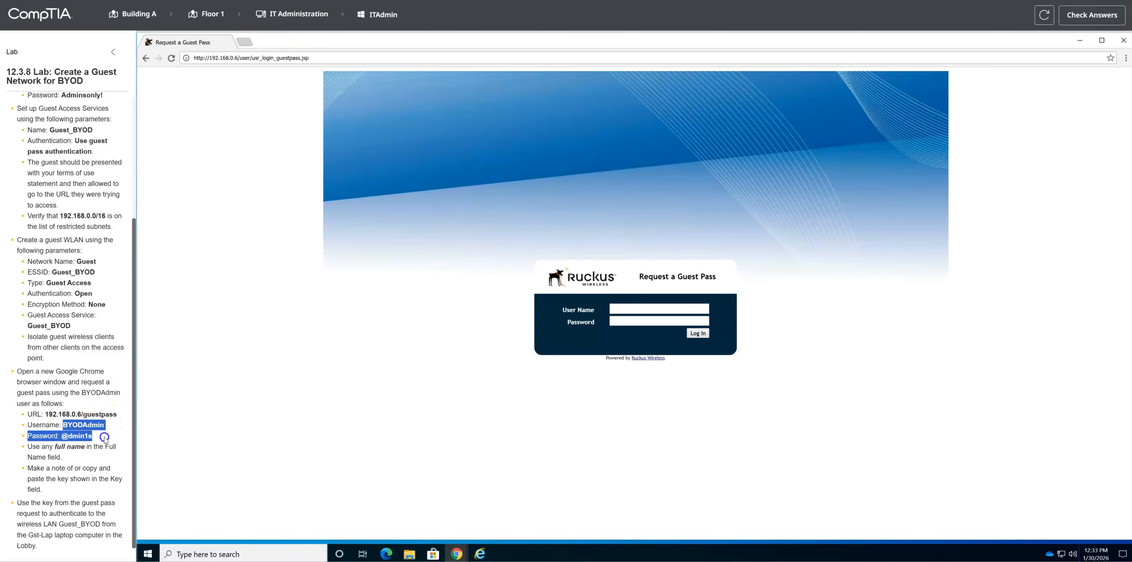
pyautogui.click(627, 306)
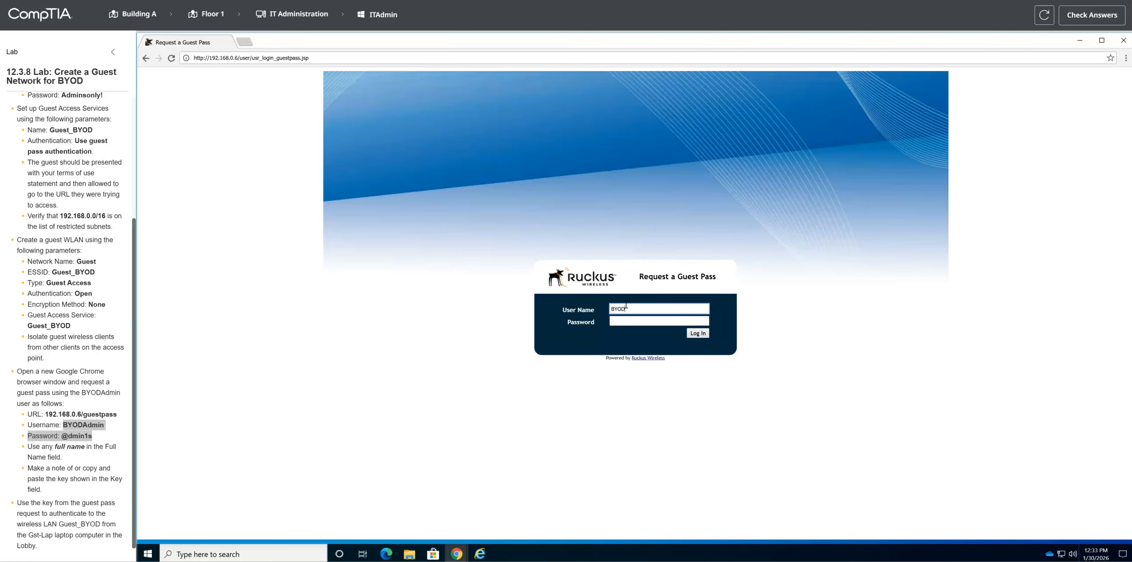
pyautogui.press('Tab')
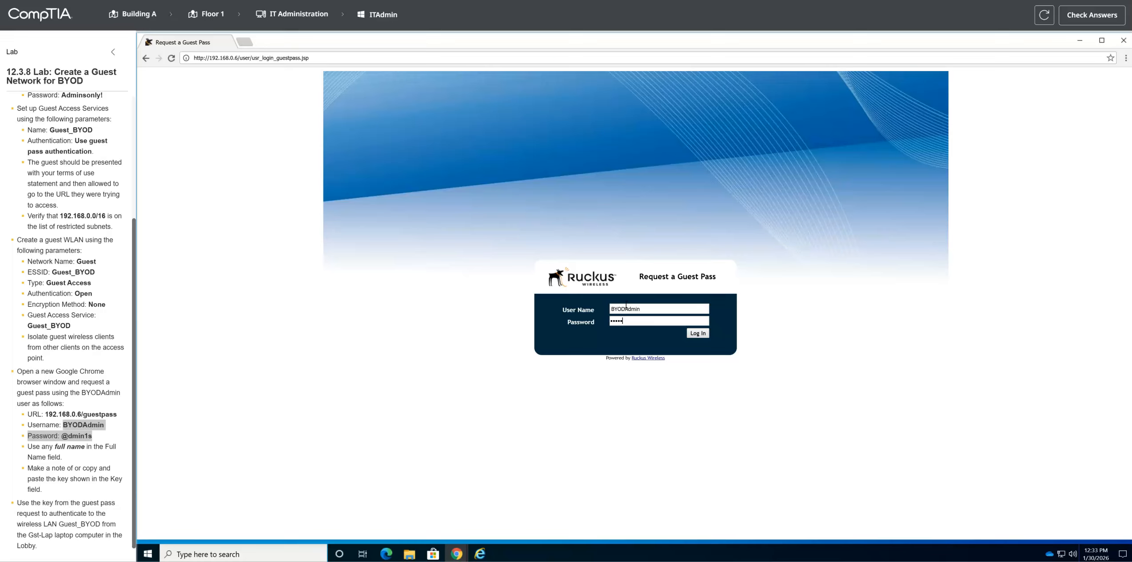
pyautogui.click(697, 333)
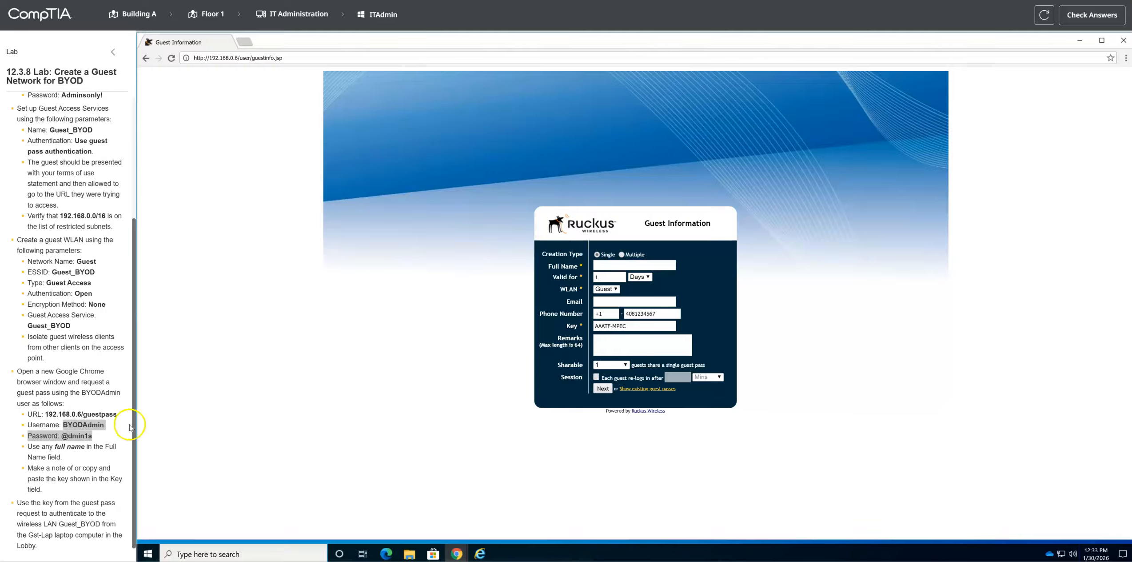
# Step: Enter the guest's full name, make a note of the key shown, and generate the guest pass
pyautogui.moveTo(36, 447); pyautogui.dragTo(104, 451)
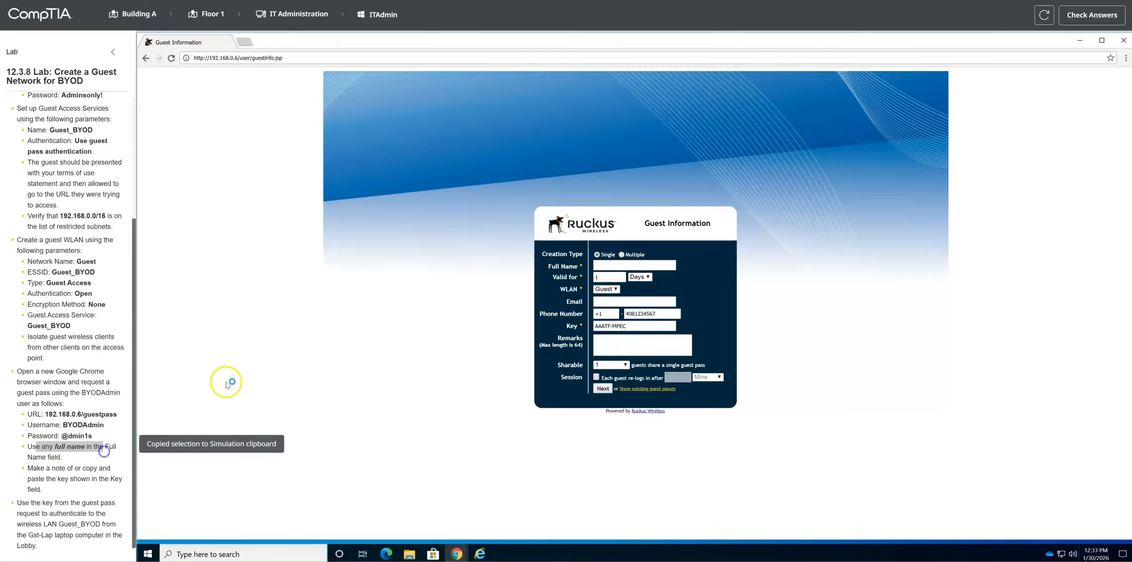
pyautogui.click(611, 265)
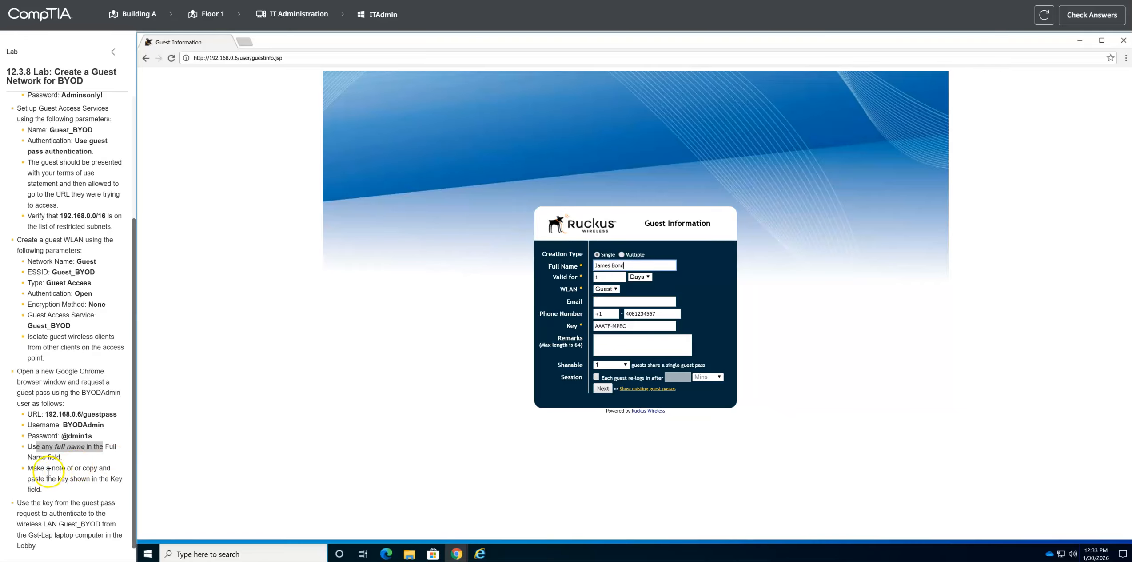
pyautogui.moveTo(88, 470); pyautogui.dragTo(107, 470)
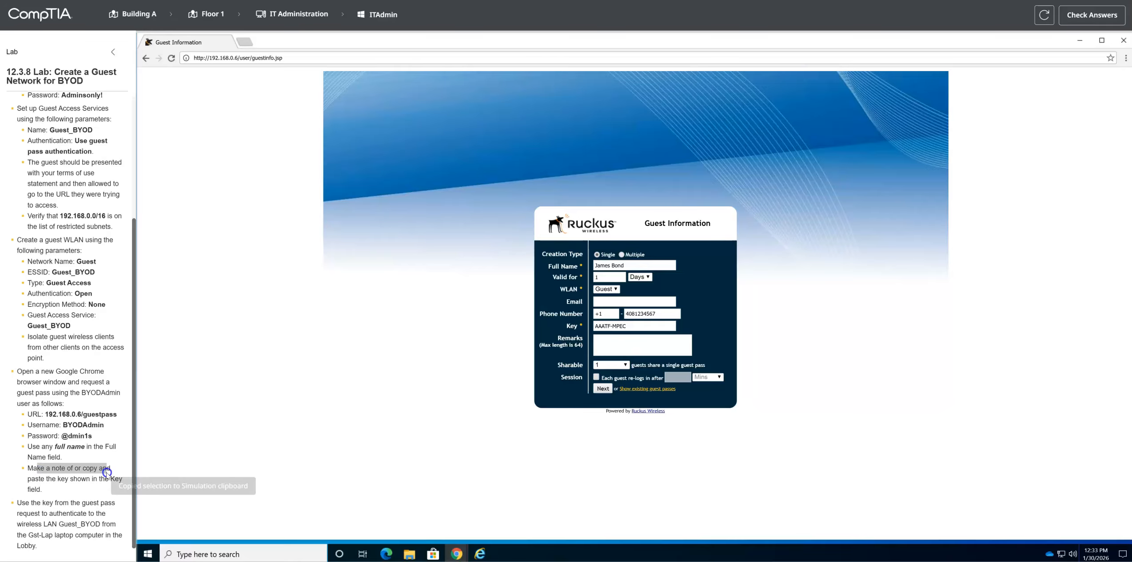
pyautogui.click(622, 326)
pyautogui.click(734, 466)
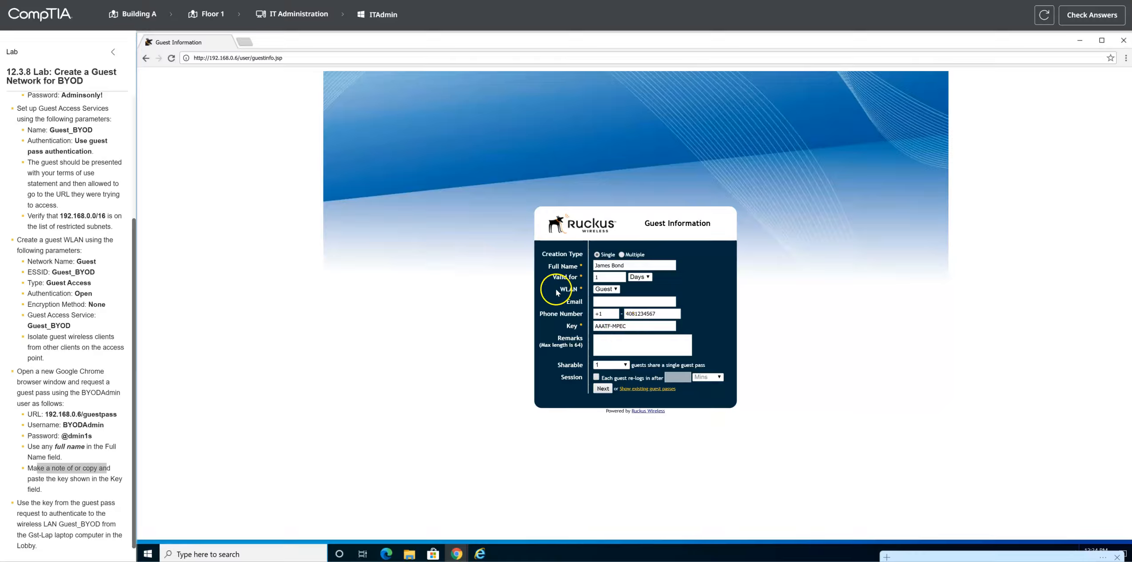
pyautogui.click(603, 388)
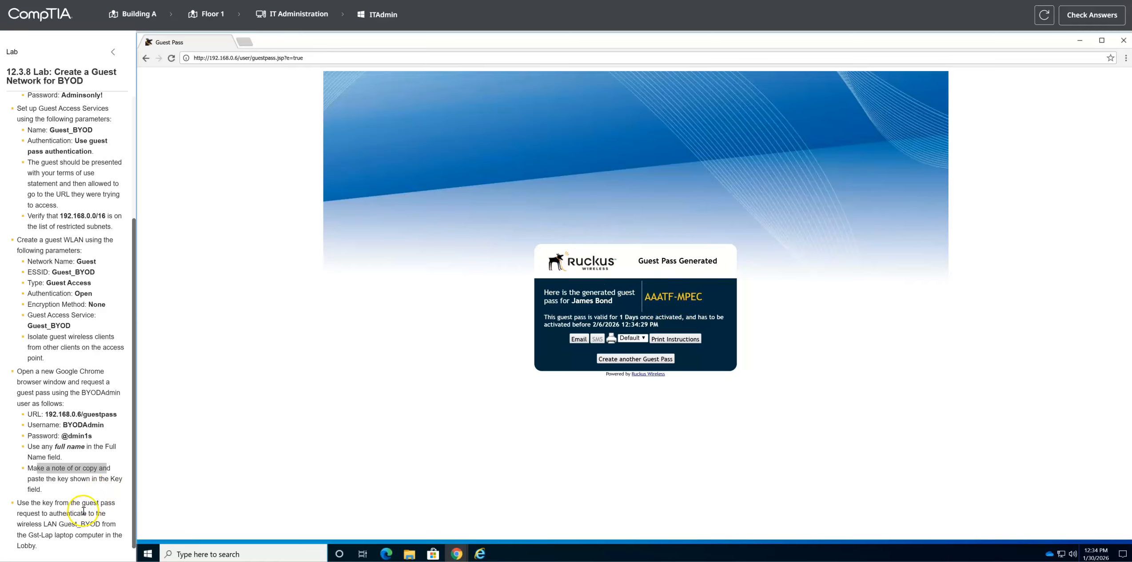
# Step: Switch to the Gst-Lap laptop in the Lobby on Floor 1
pyautogui.scroll(-1, 71, 528)
pyautogui.click(212, 14)
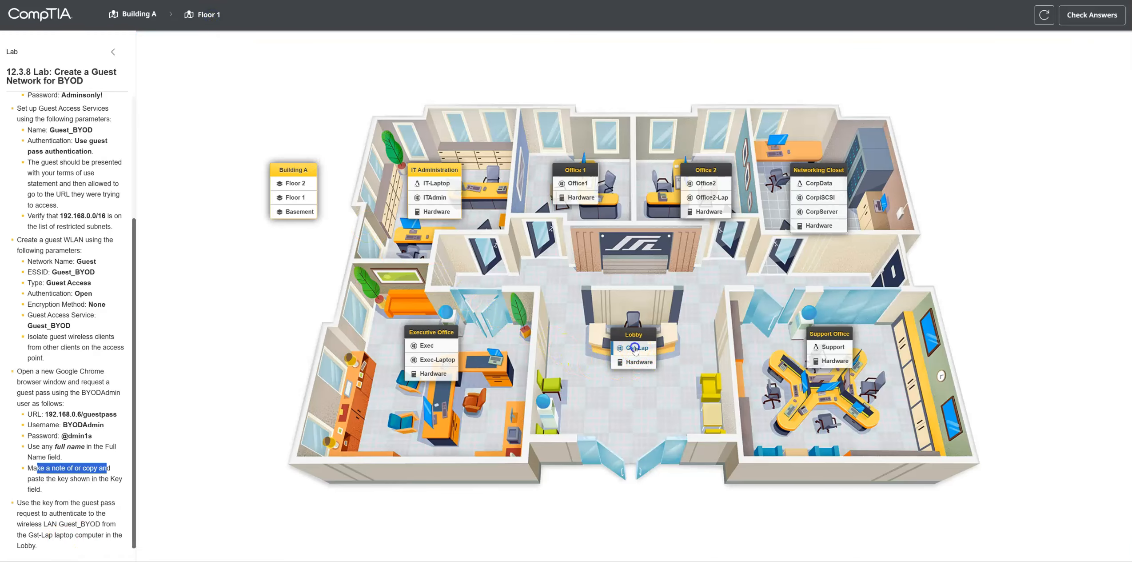
pyautogui.click(635, 349)
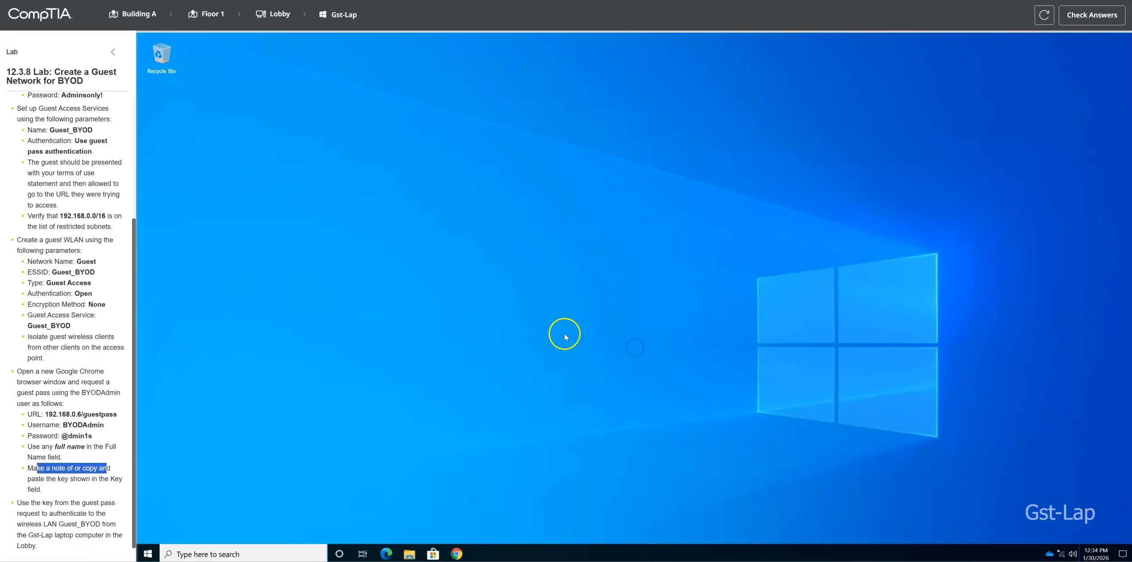
# Step: Connect the laptop to the Guest_BYOD wireless network, allow it to be discoverable, and minimize the Settings window
pyautogui.rightClick(1065, 557)
pyautogui.click(981, 536)
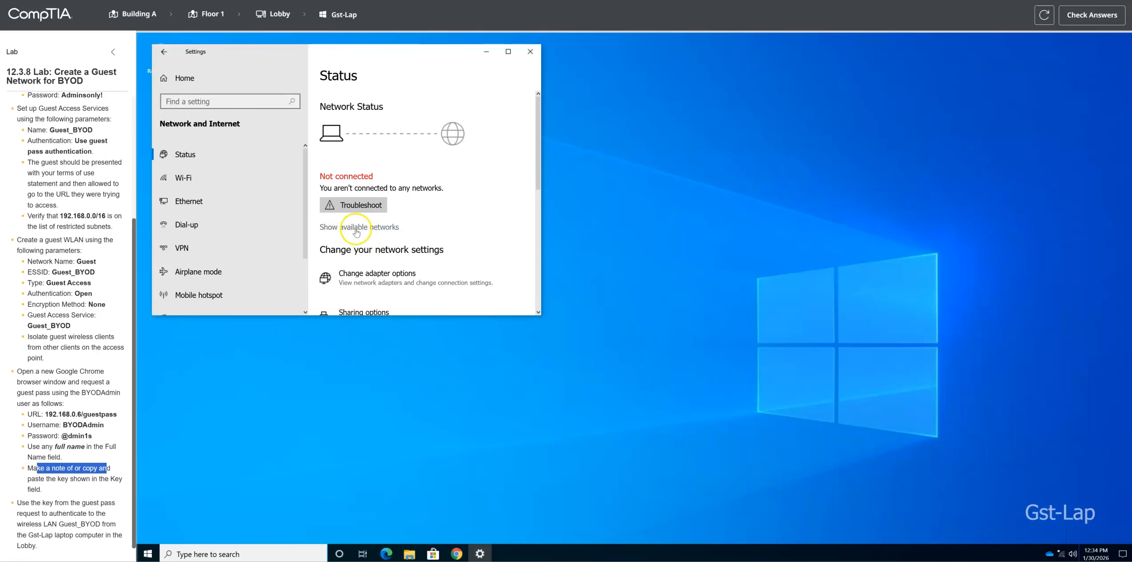
pyautogui.click(354, 227)
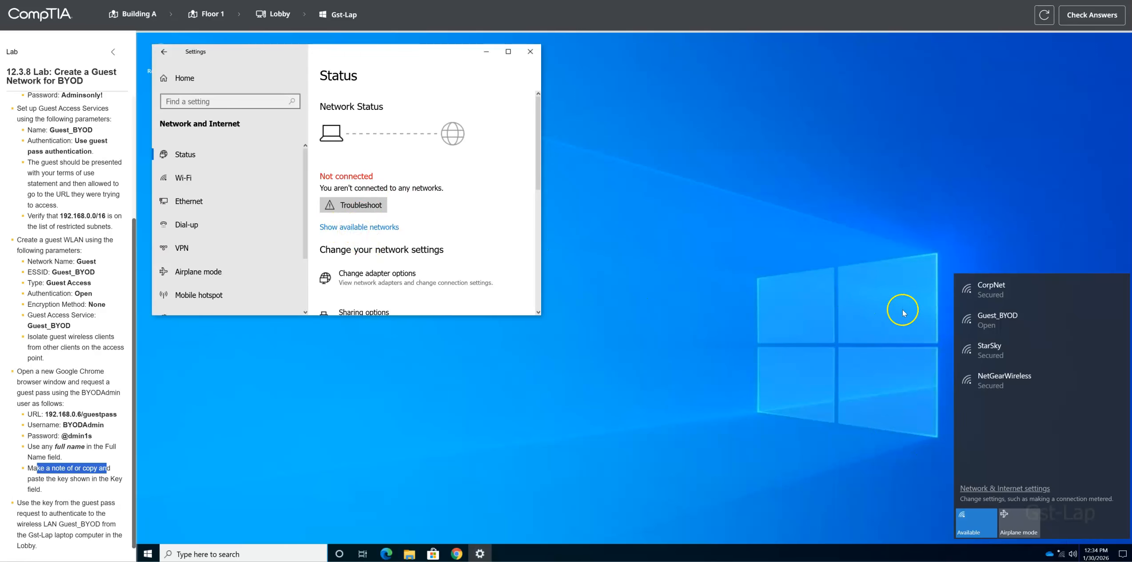
pyautogui.click(995, 321)
pyautogui.click(1084, 358)
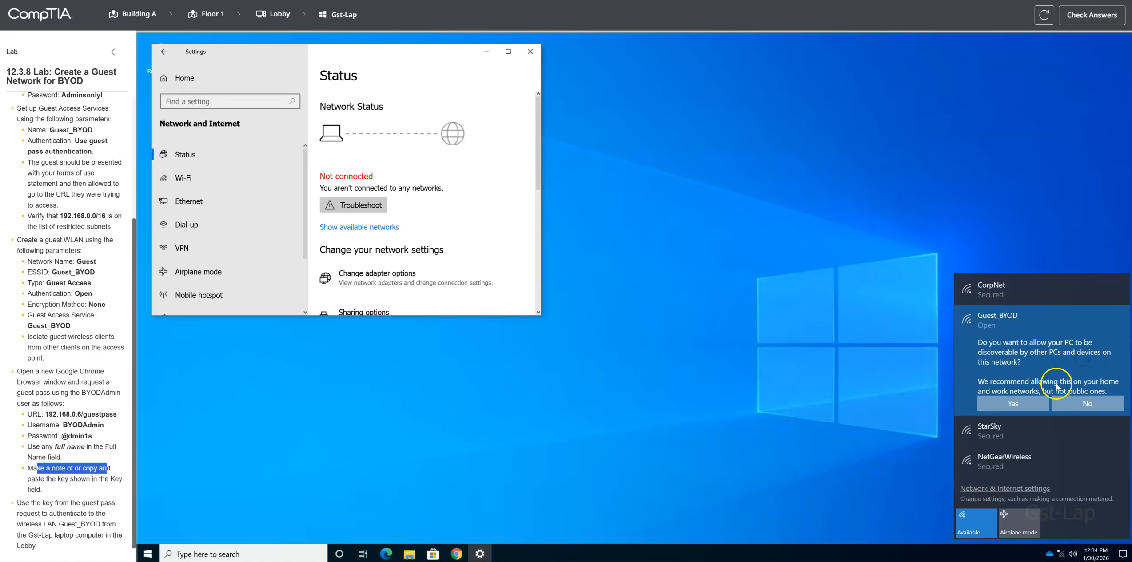
pyautogui.click(1018, 402)
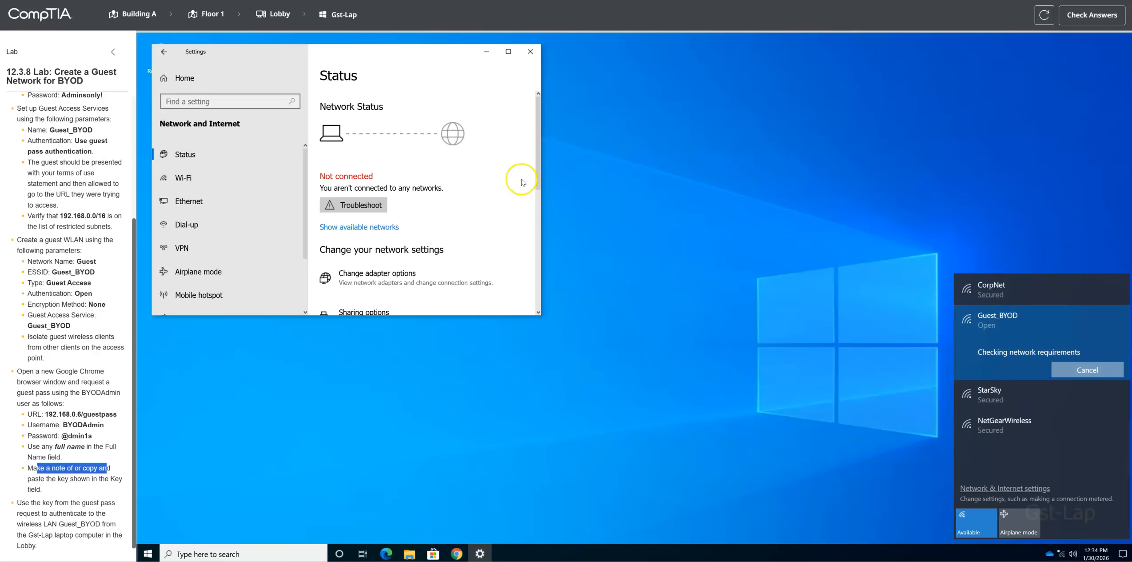
pyautogui.click(486, 51)
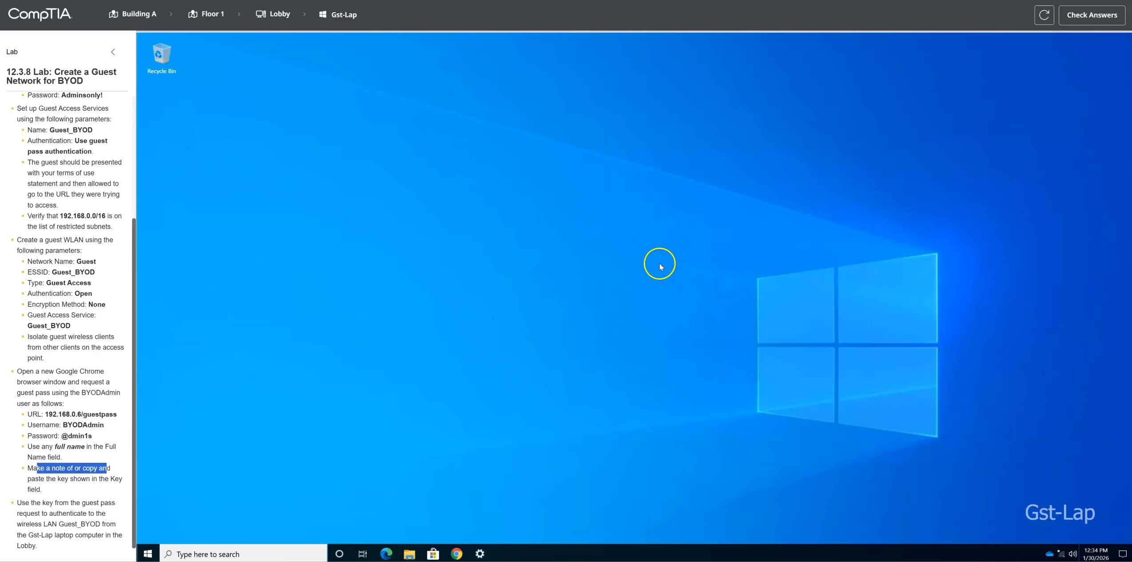
# Step: Log in on the Guest Access page with the key from the generated guest pass
pyautogui.click(414, 60)
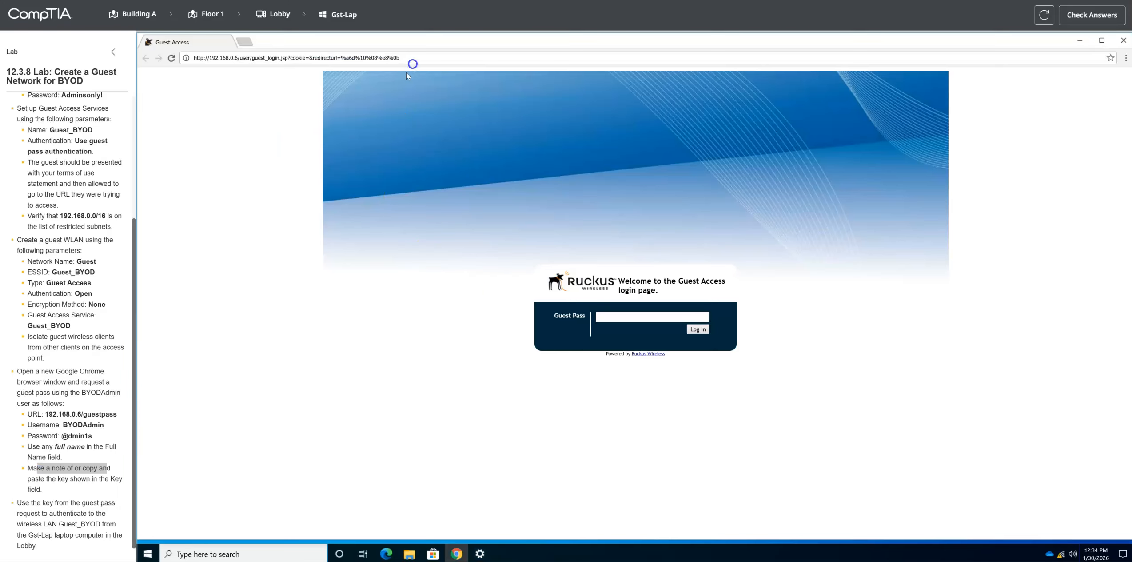
pyautogui.click(606, 316)
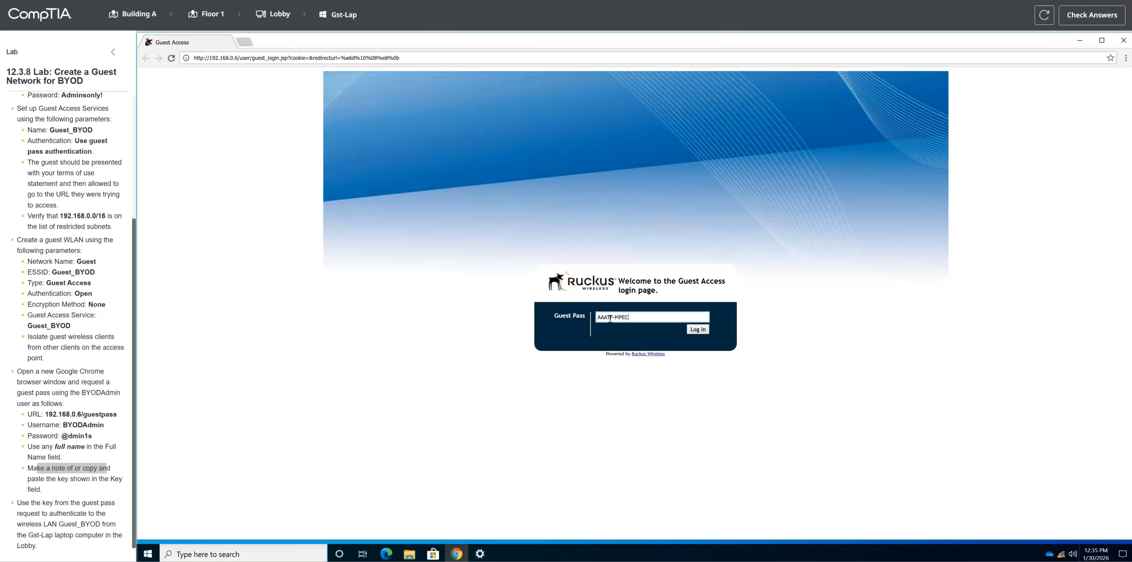
pyautogui.click(694, 331)
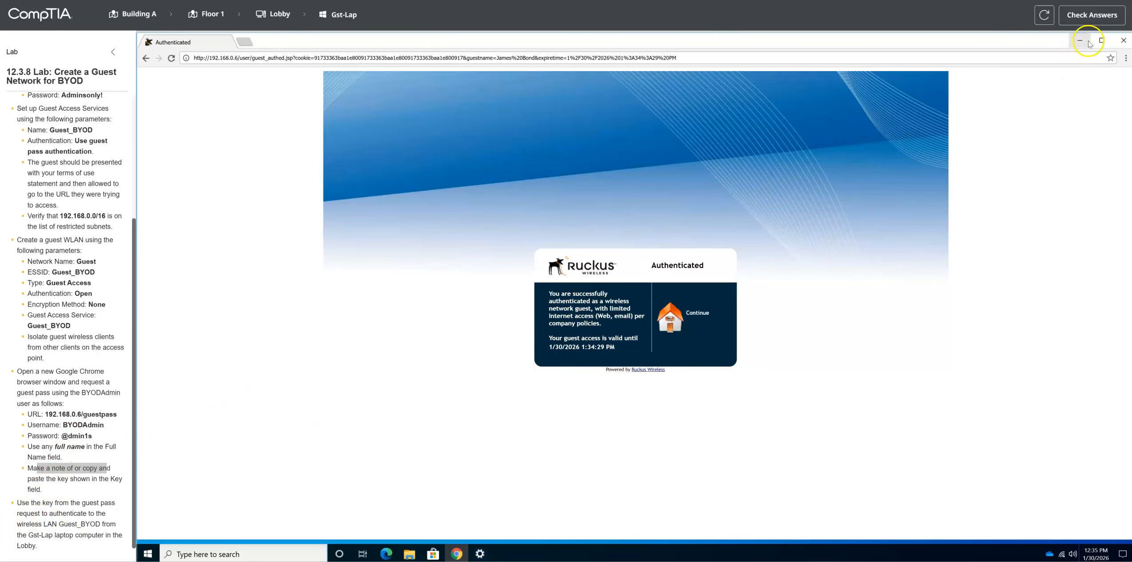
# Step: Check the lab answers and review the score report with its required actions
pyautogui.click(1096, 15)
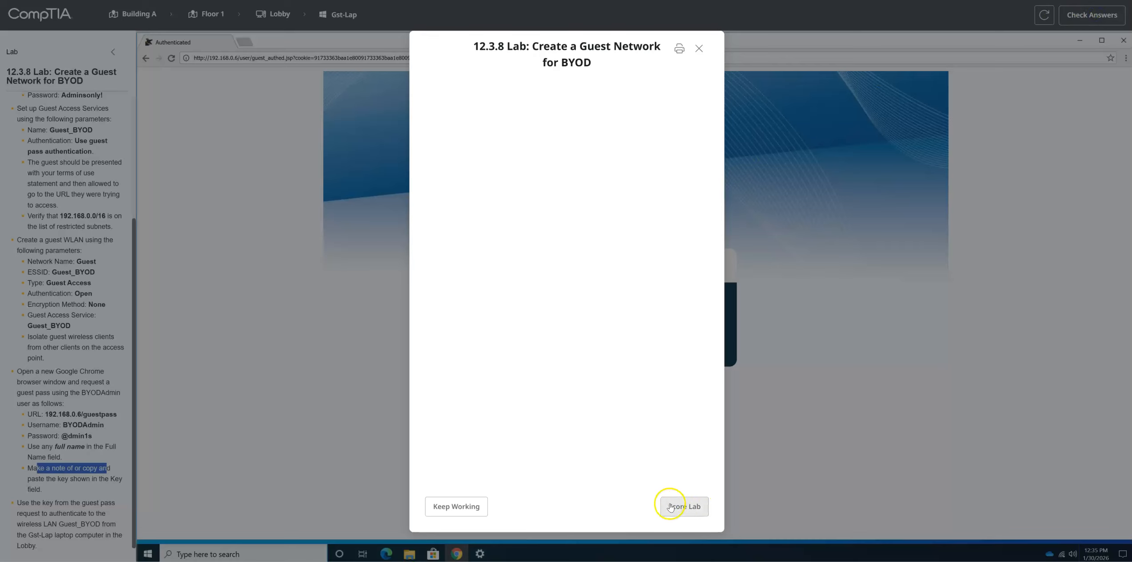
pyautogui.click(701, 49)
pyautogui.click(1085, 14)
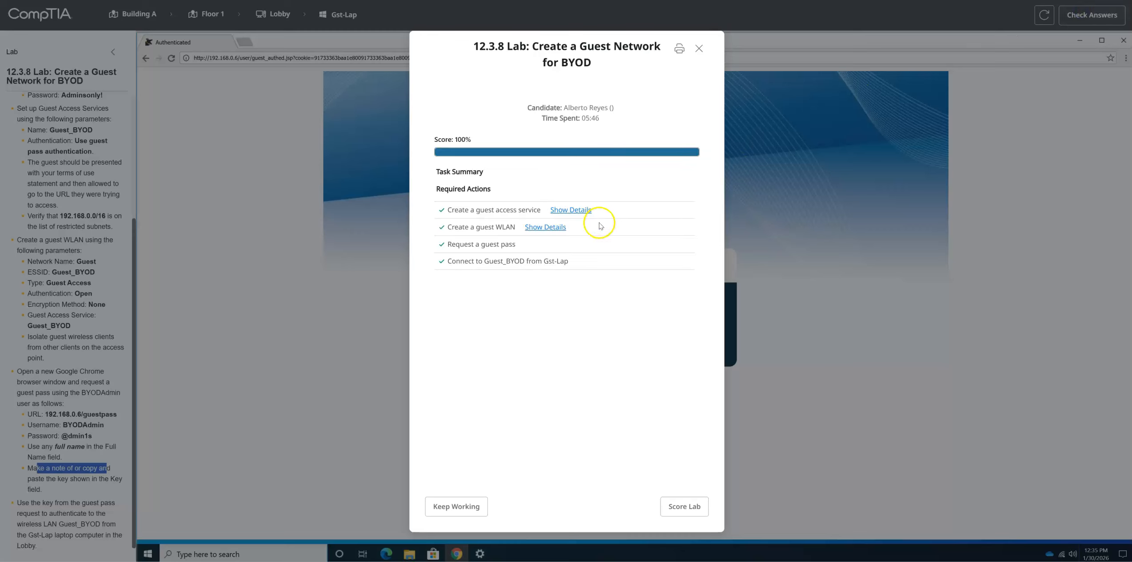